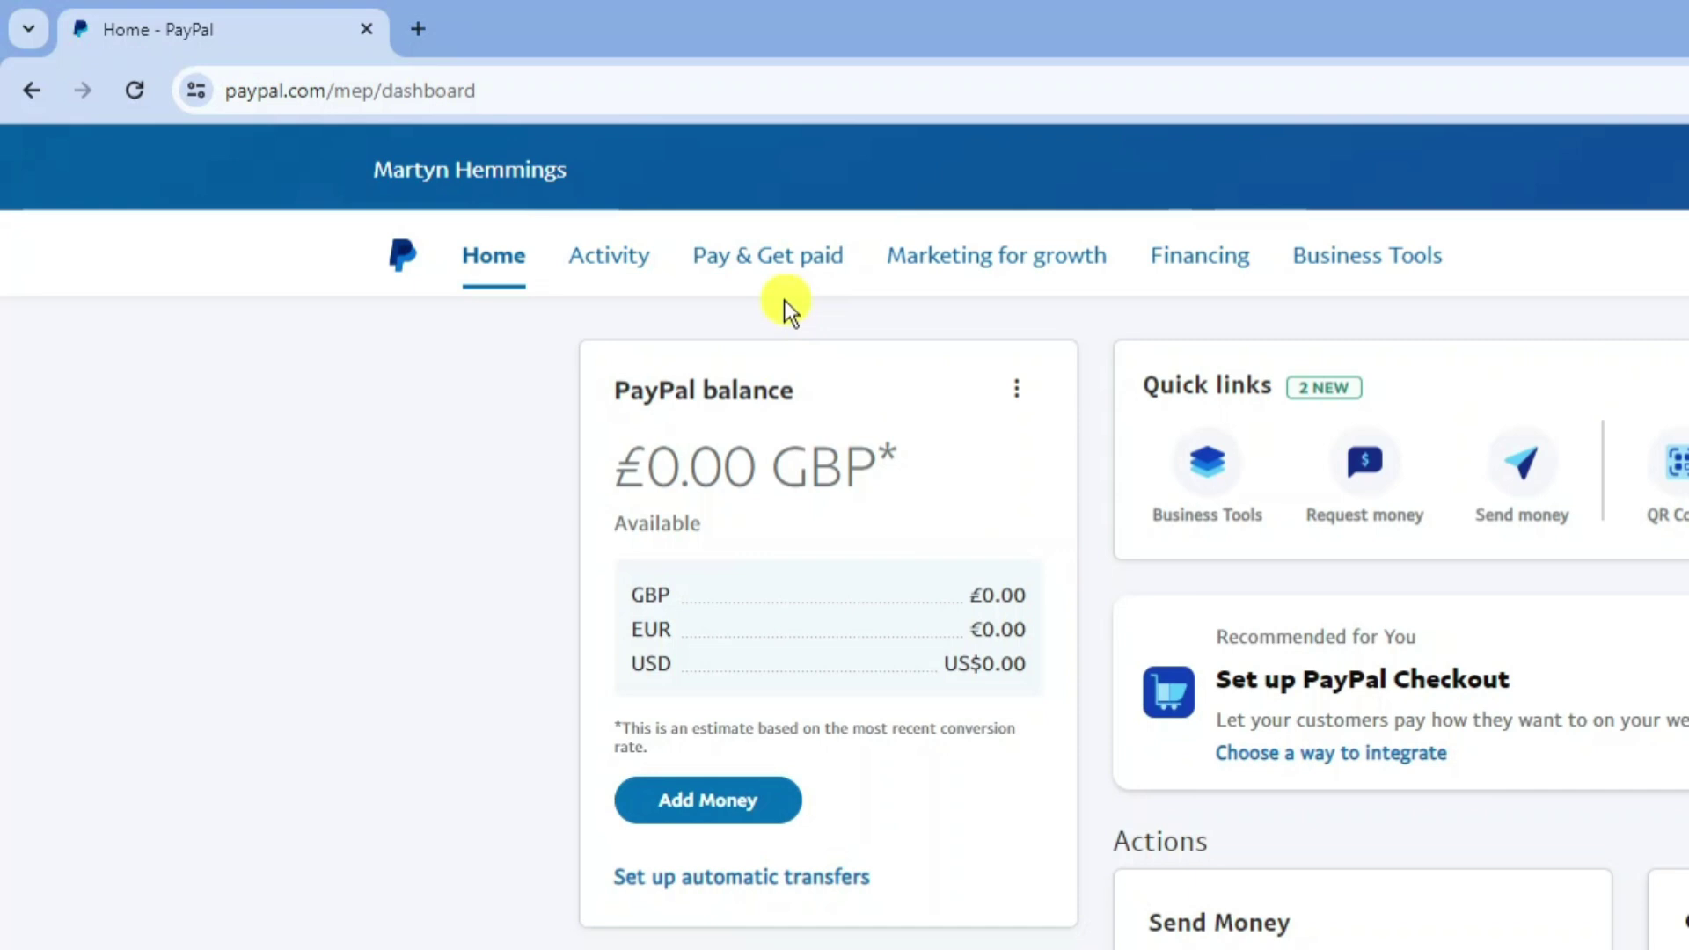
Open All transactions from the Activity menu to list payments with gross, fee and net.
click(615, 268)
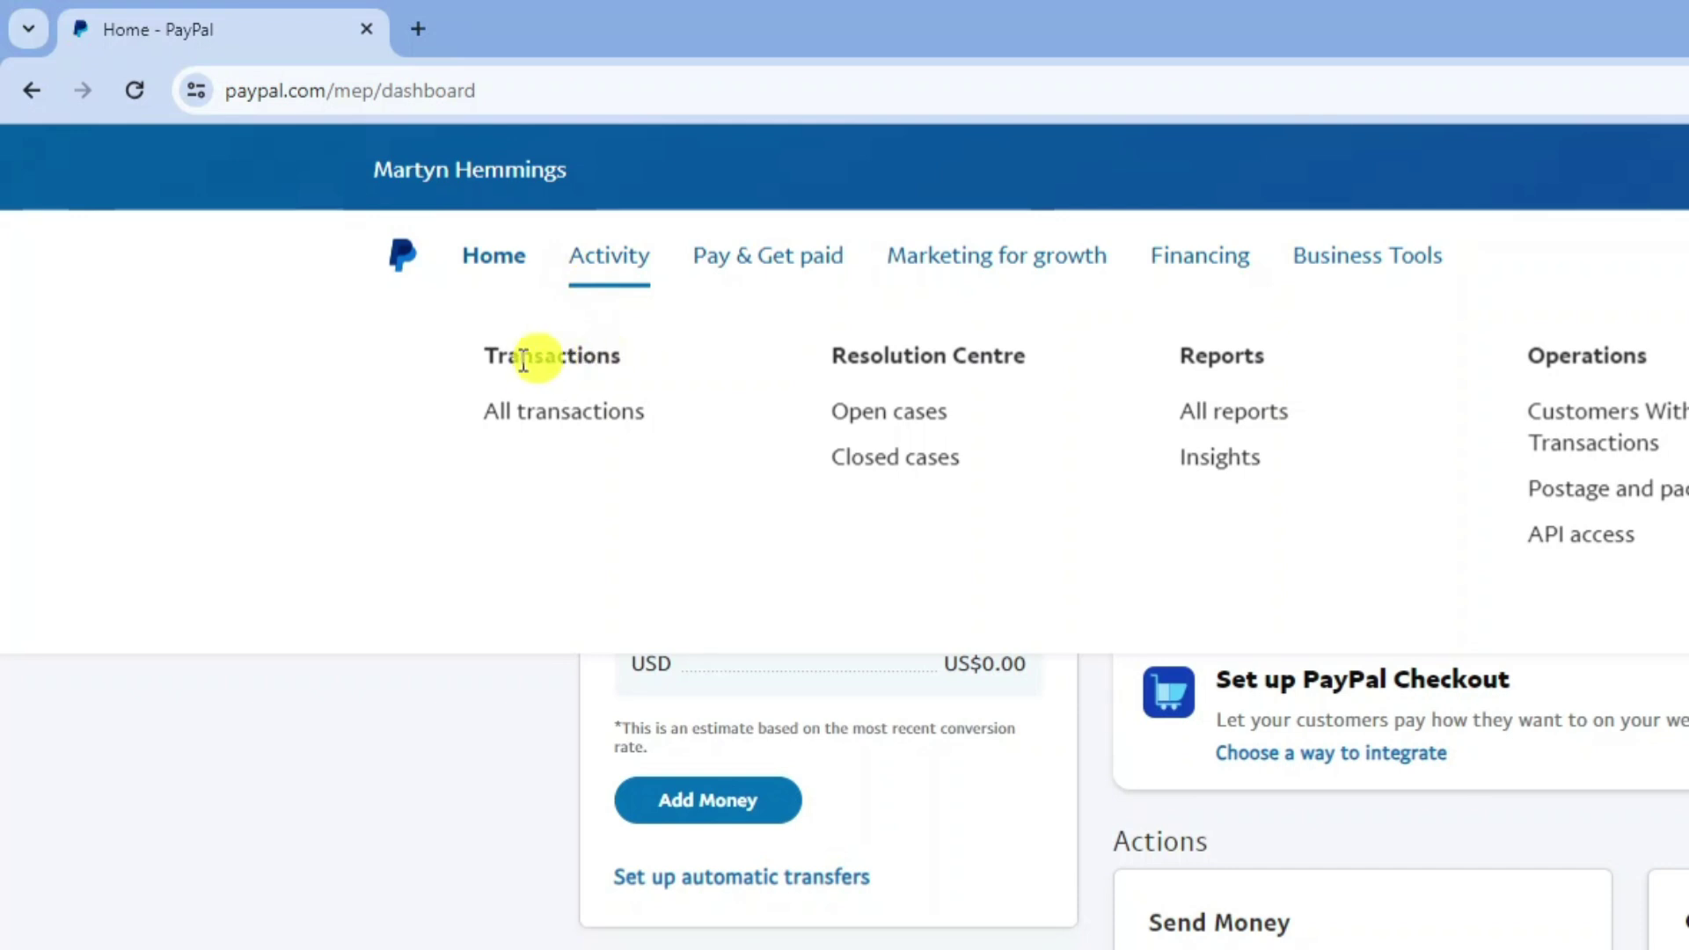
click(589, 424)
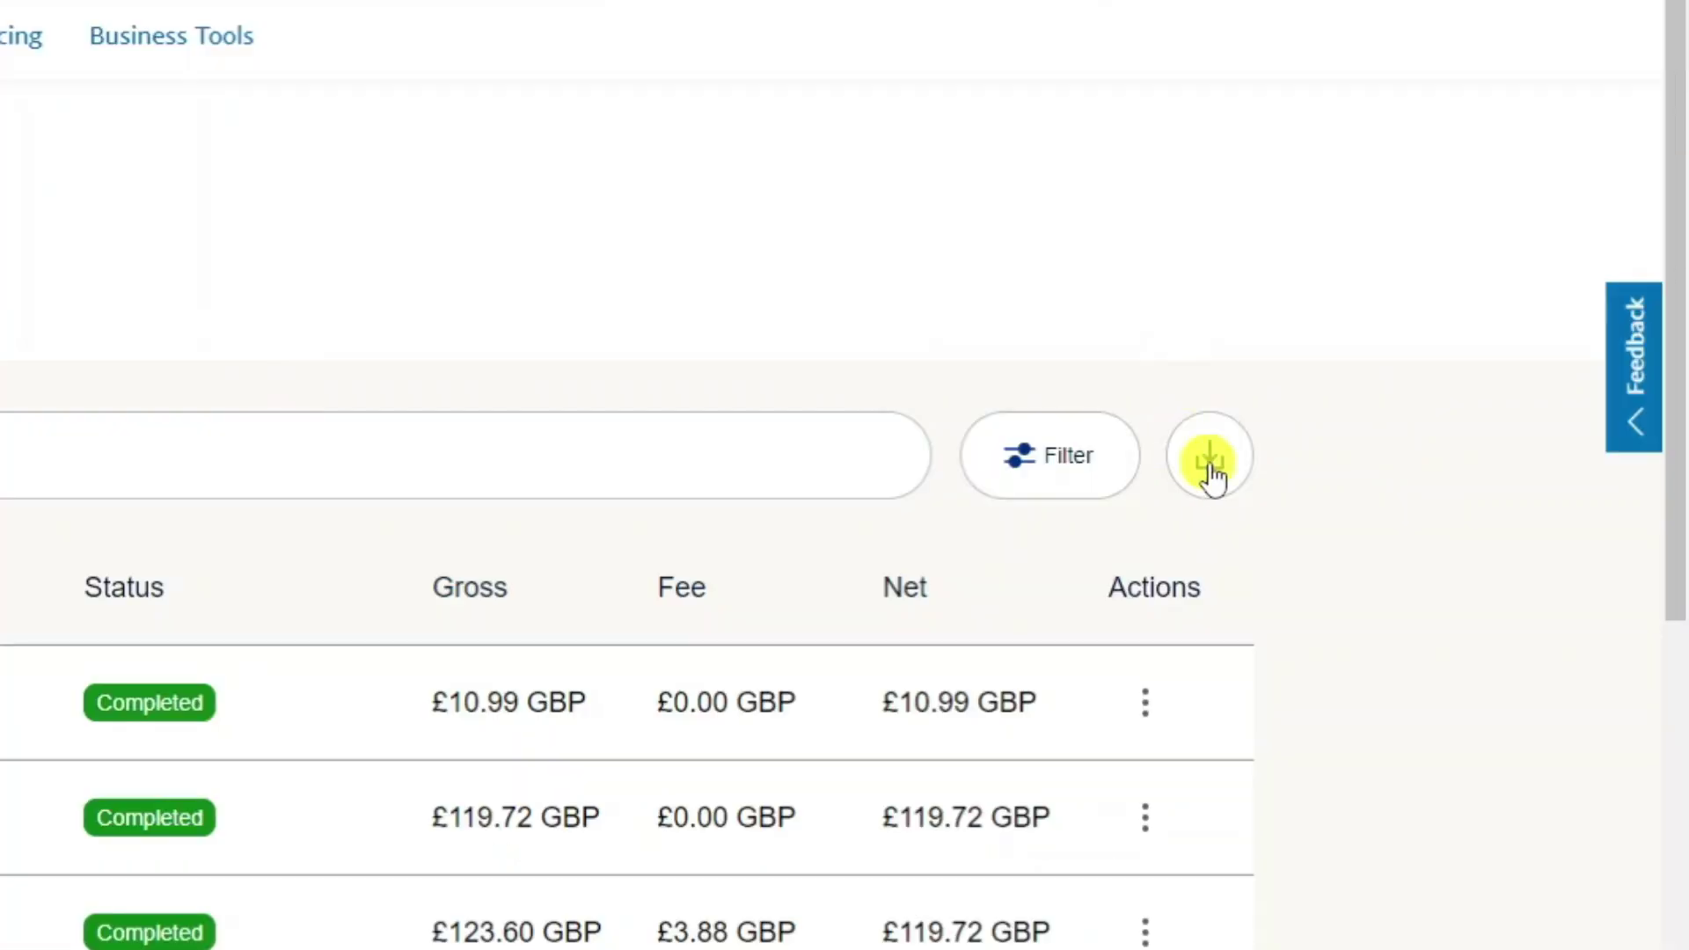
Open Reports from the download icon beside Filter and highlight the Statements heading.
click(1211, 465)
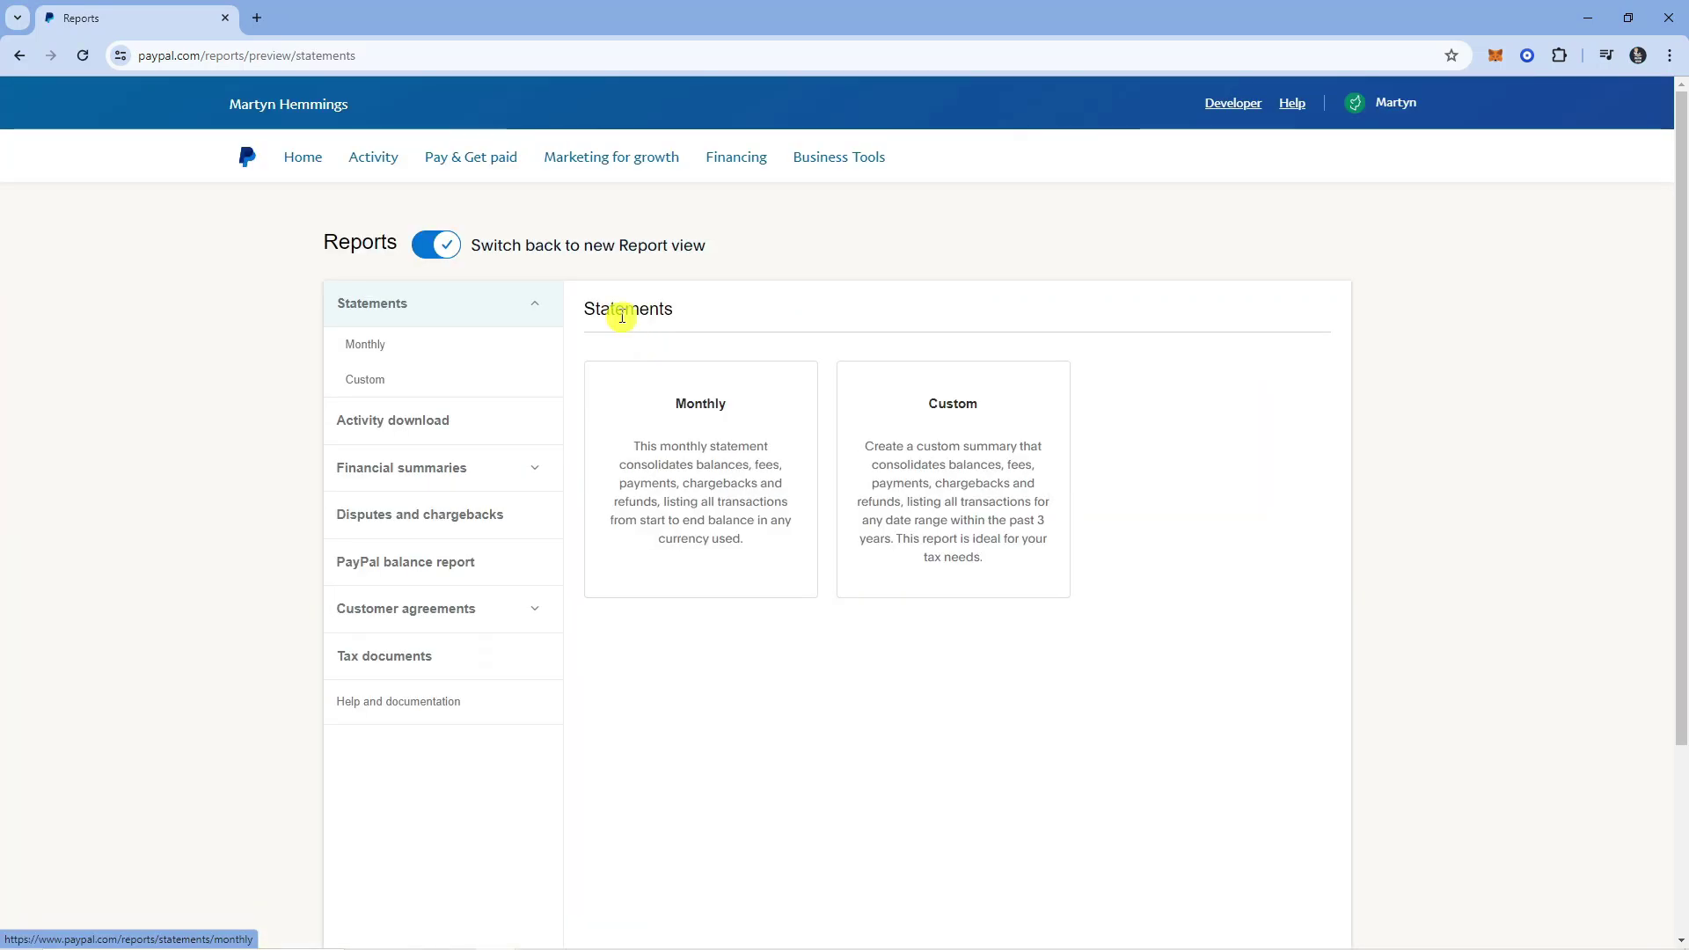
drag(587, 307, 672, 308)
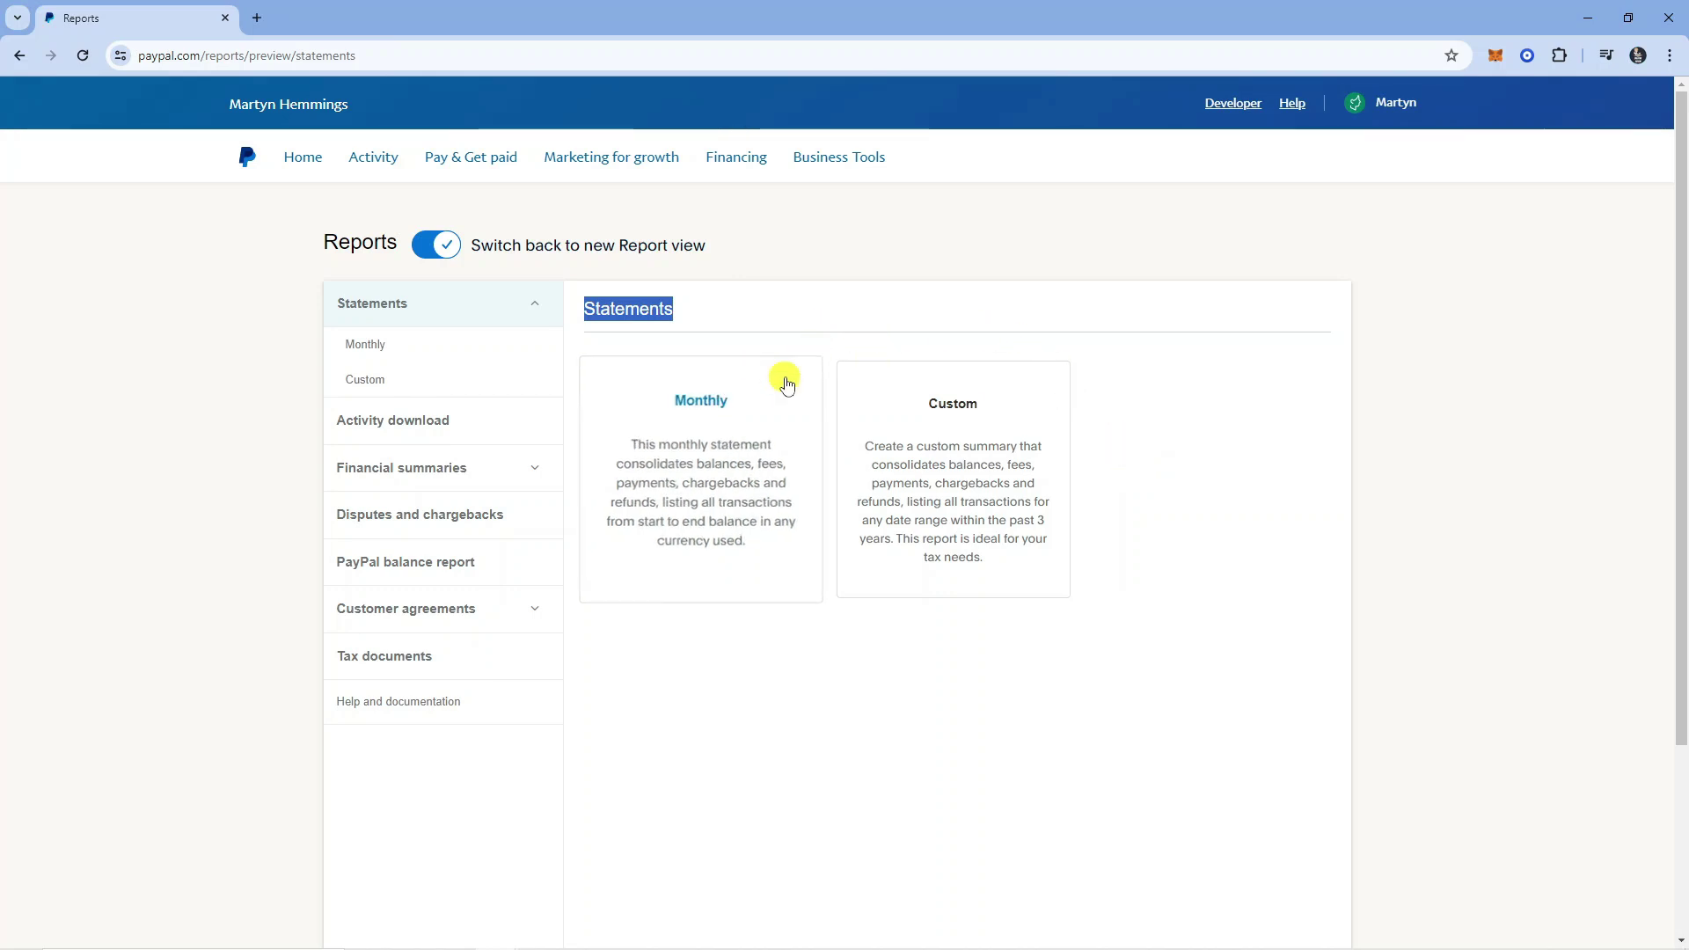
Open Monthly statements and download the May 2024 statement as a PDF.
click(734, 464)
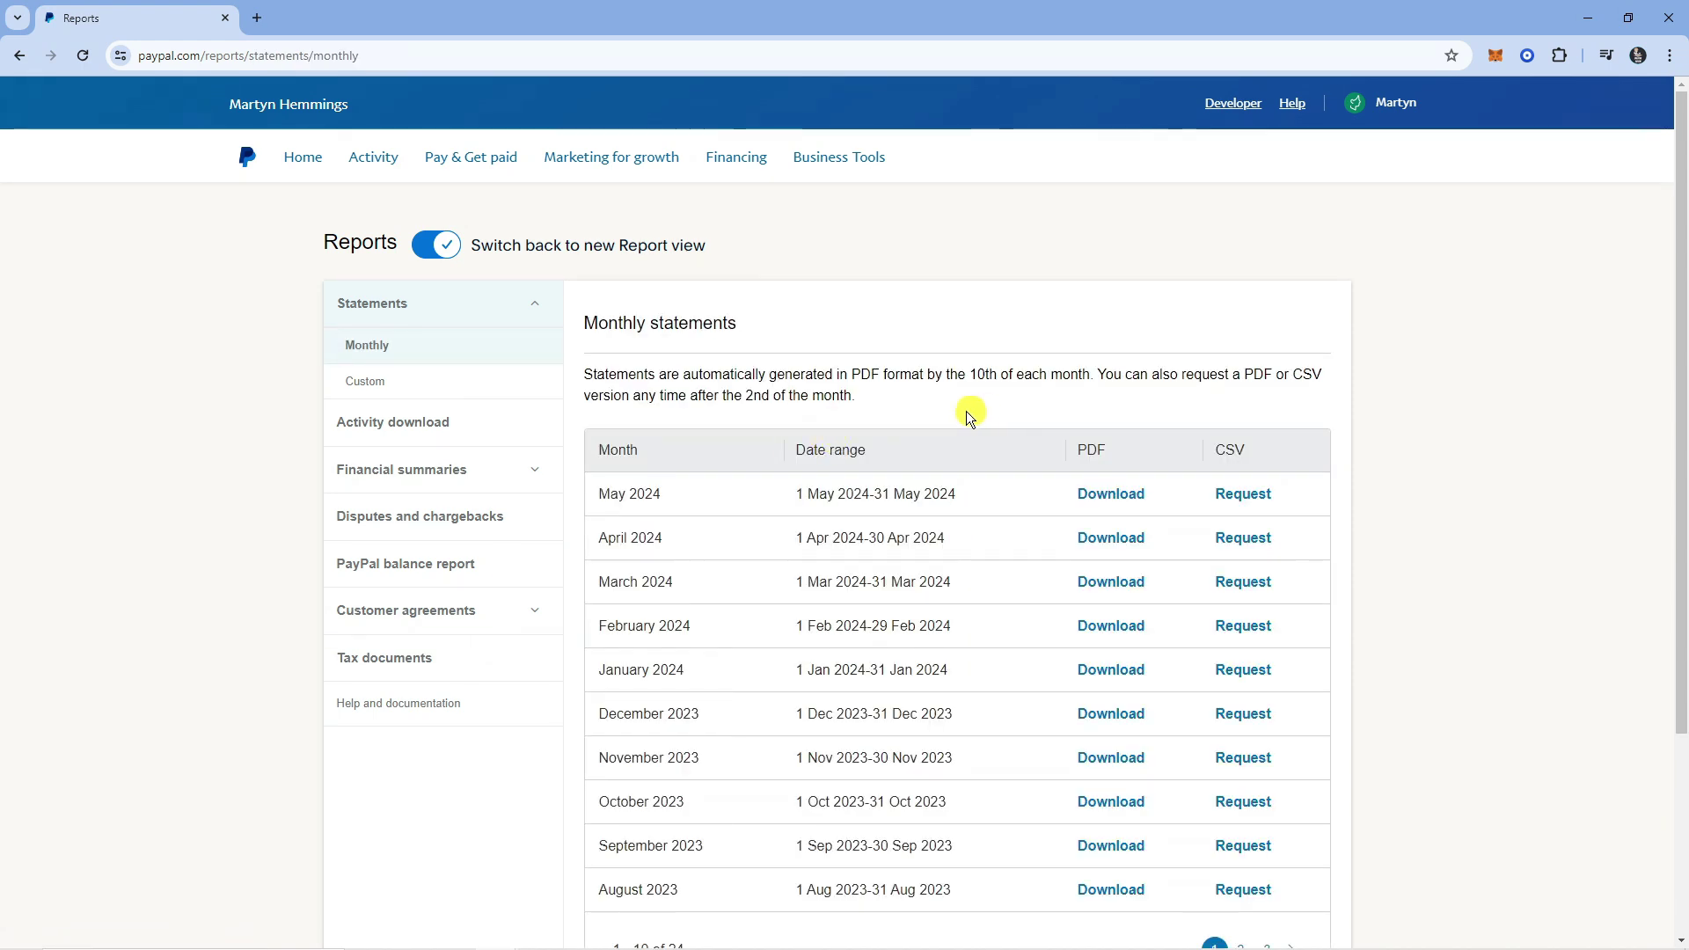
scroll(891, 433, down, 1)
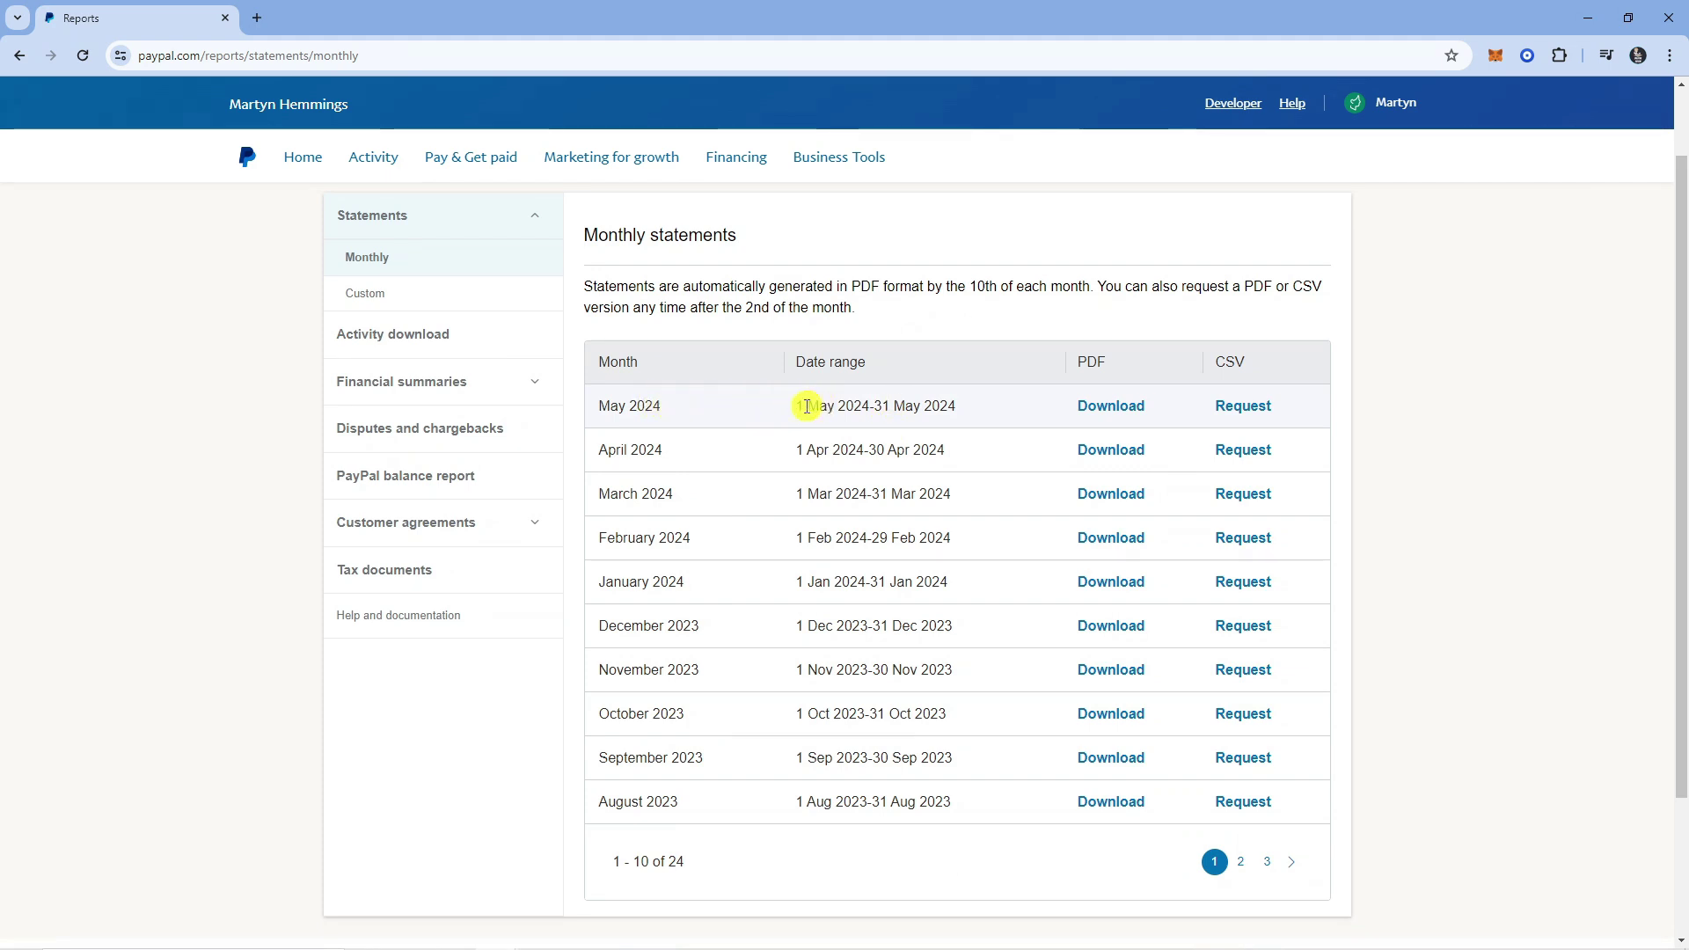
drag(799, 407, 958, 408)
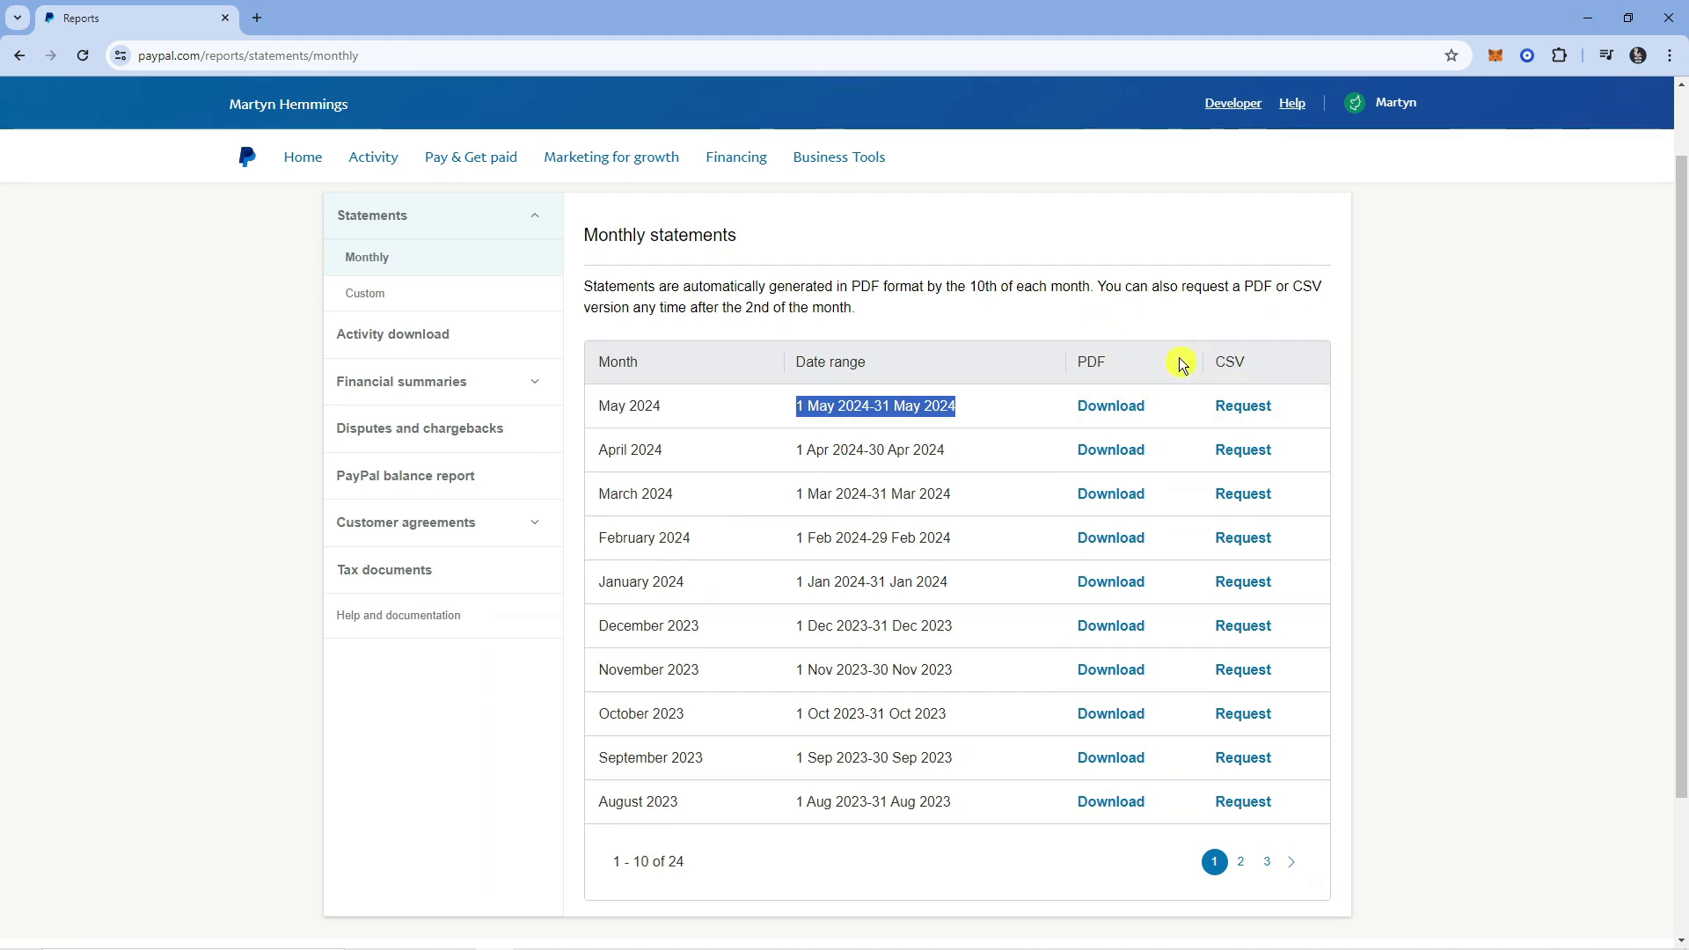
click(1119, 406)
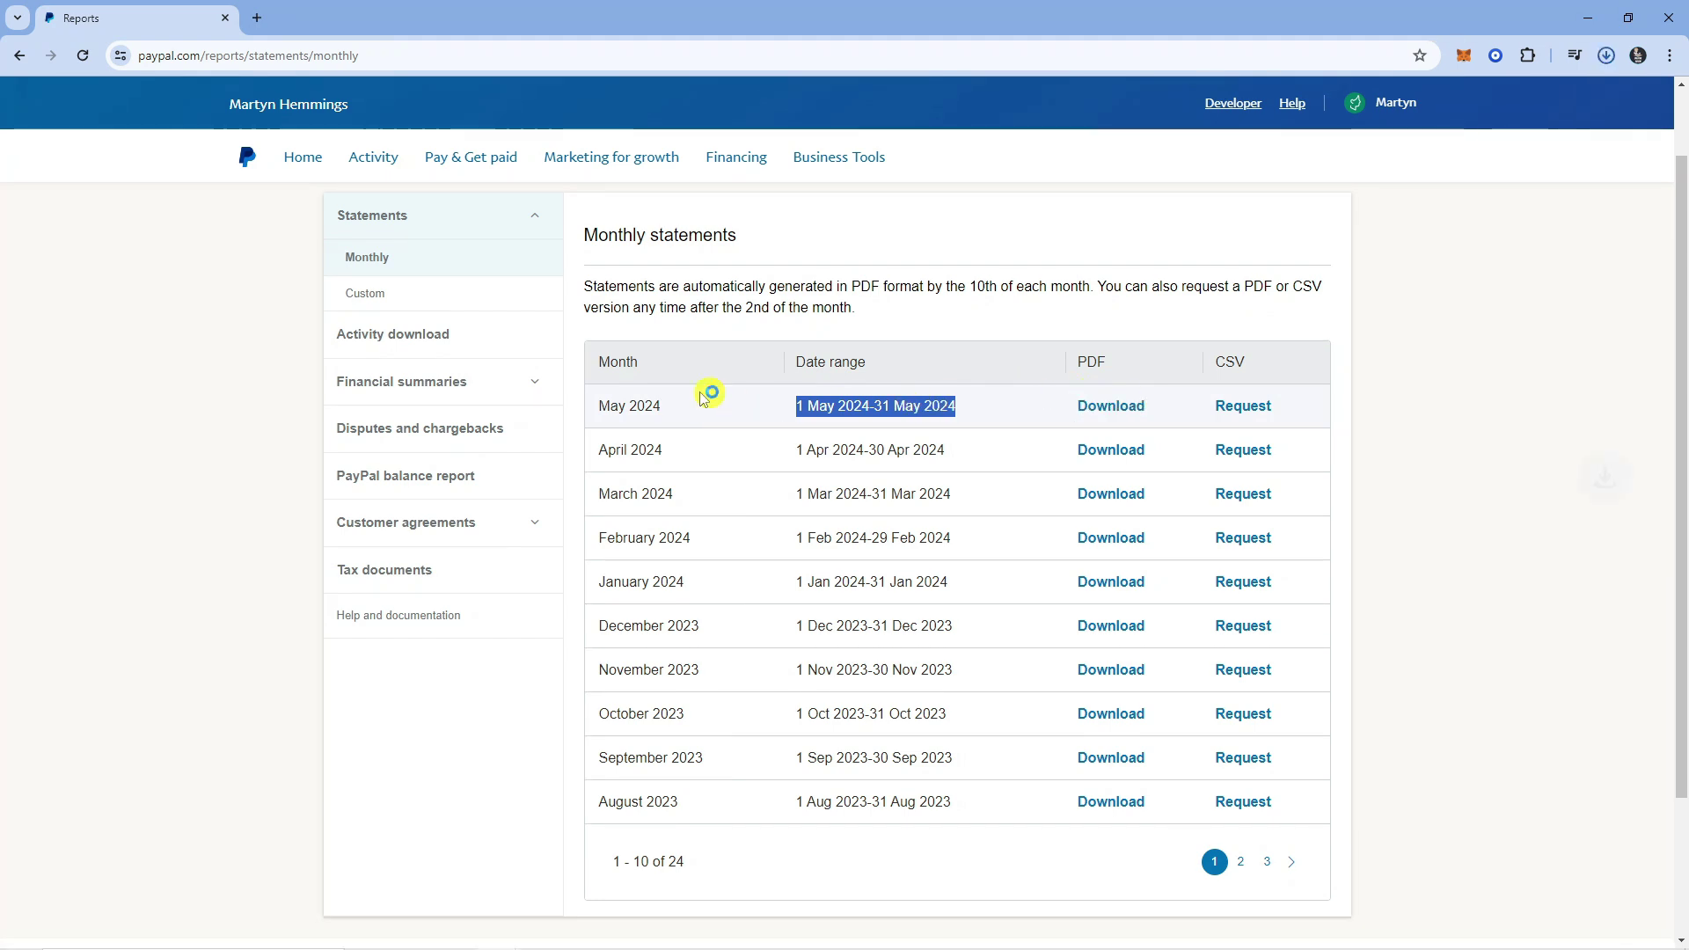
mouse_move(1465, 116)
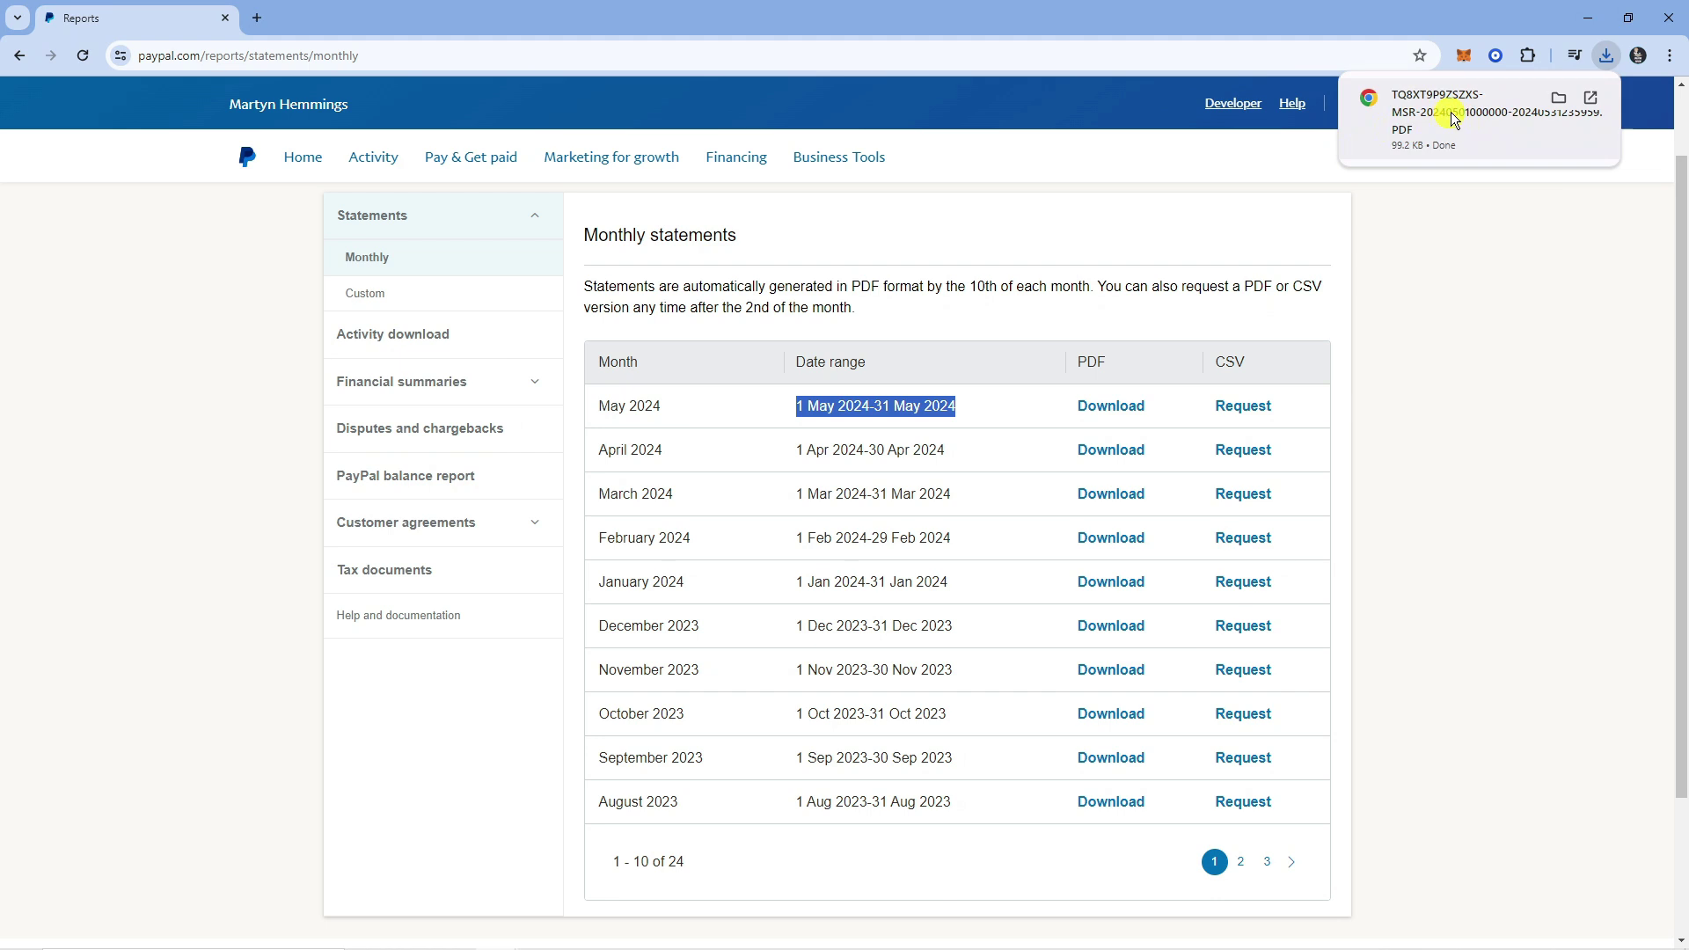
Open the downloaded May 2024 PDF and browse pages 3, 2 and 5 for GBP transaction history.
click(1451, 112)
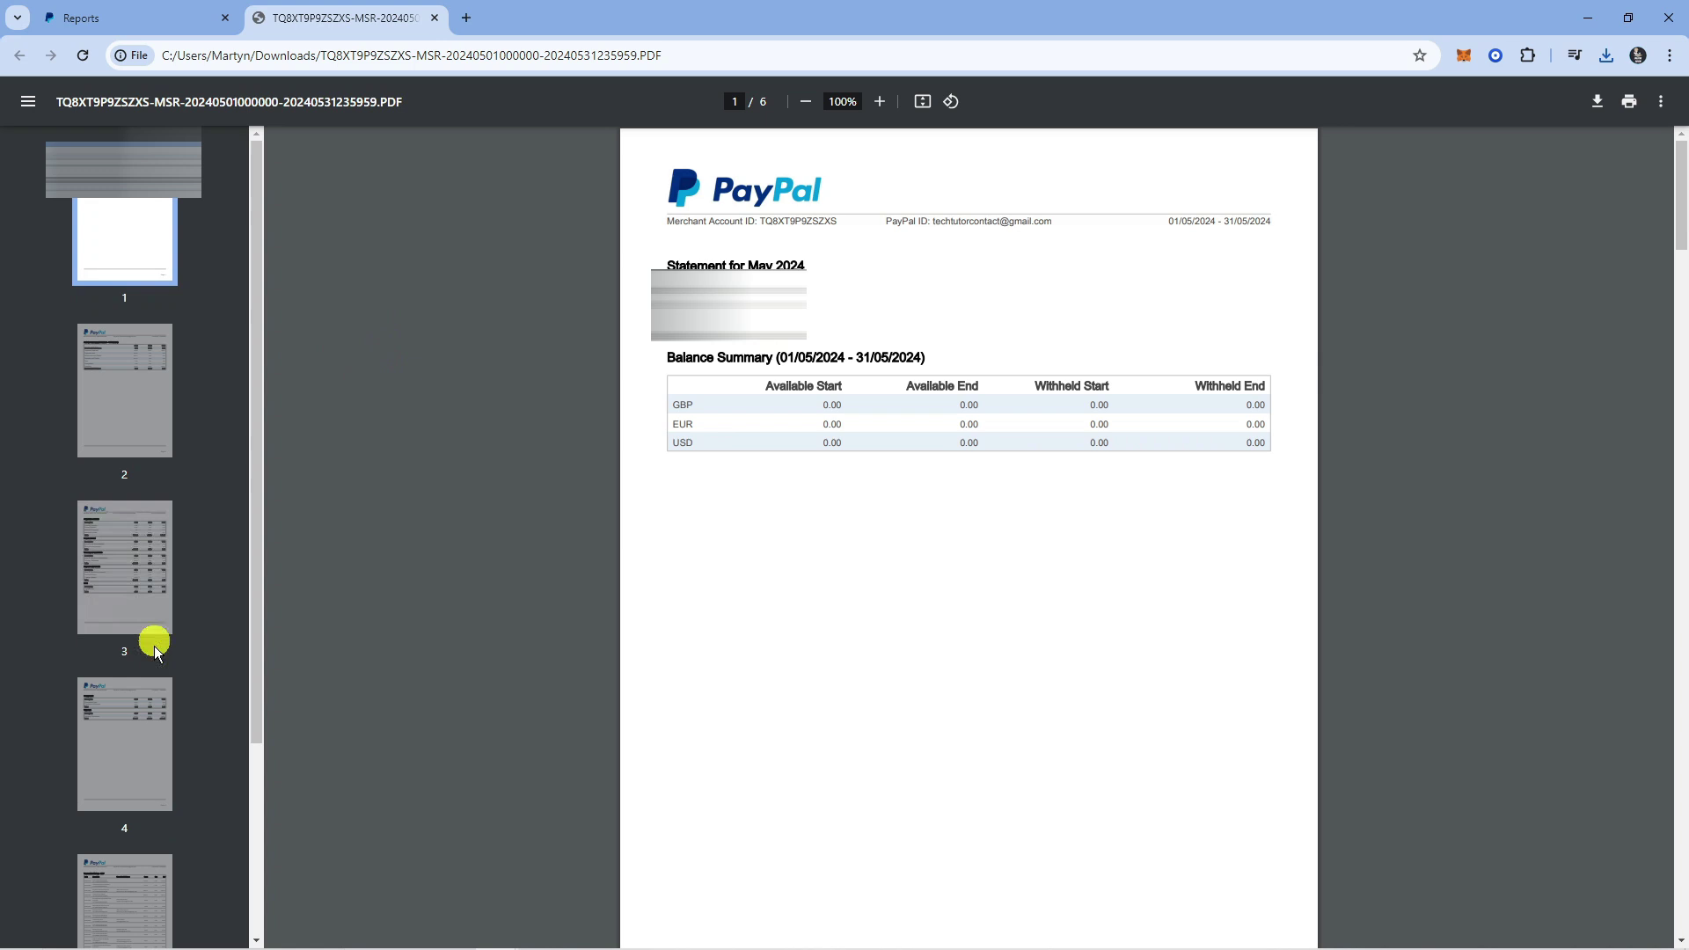
click(125, 560)
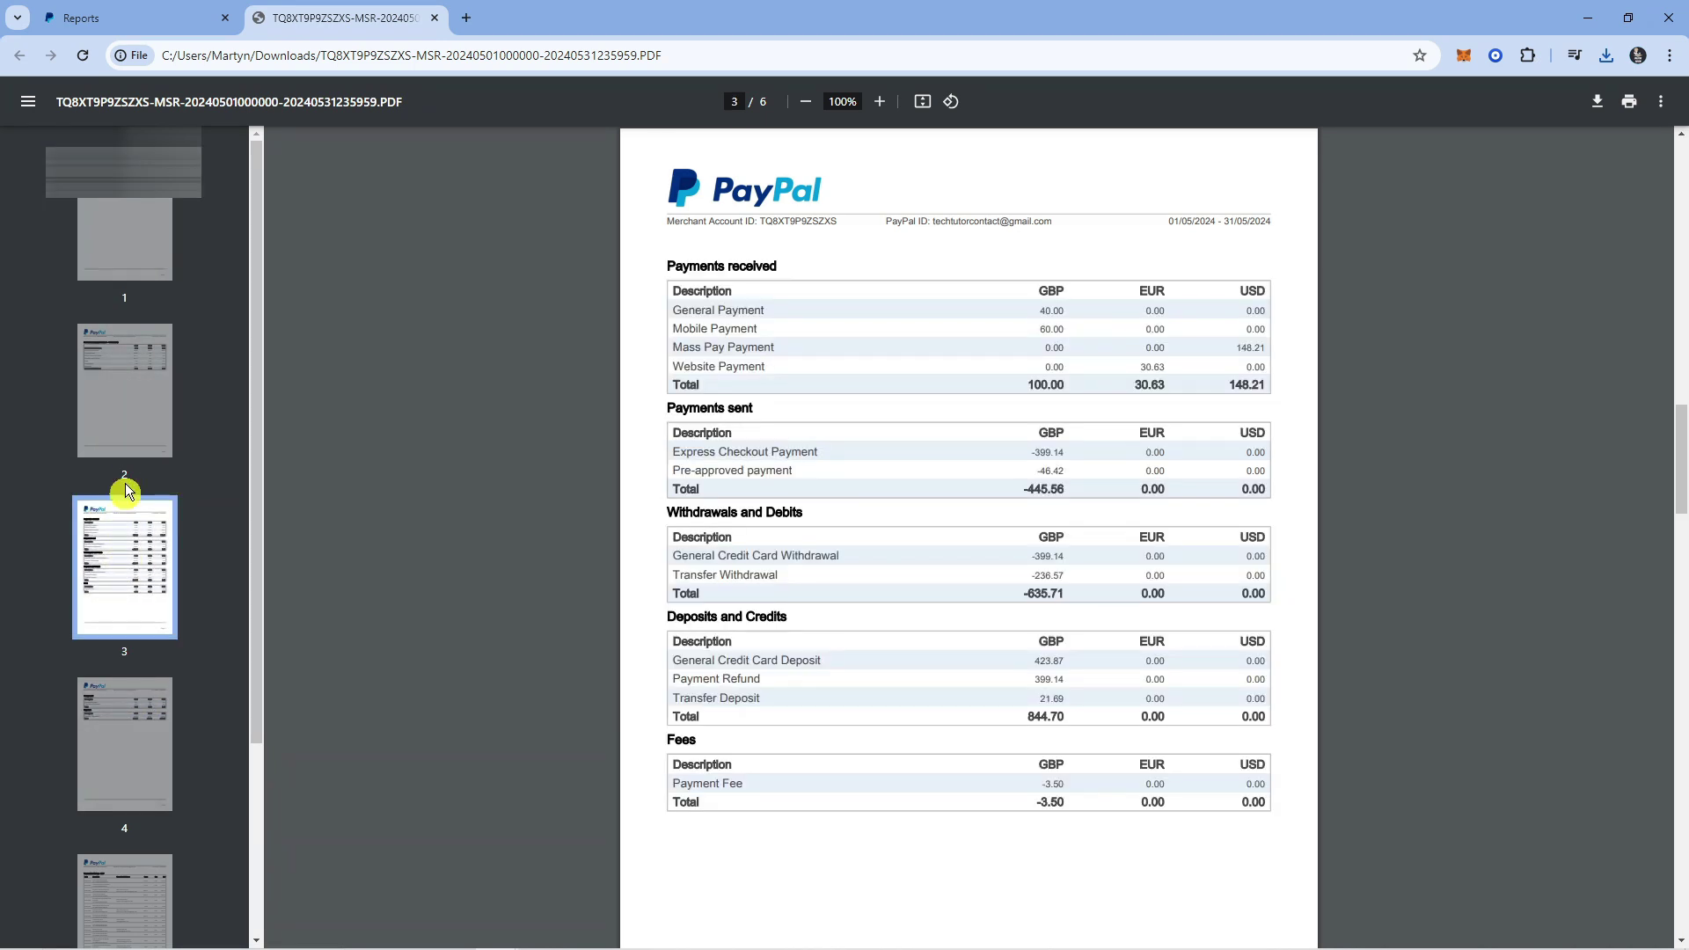
click(150, 392)
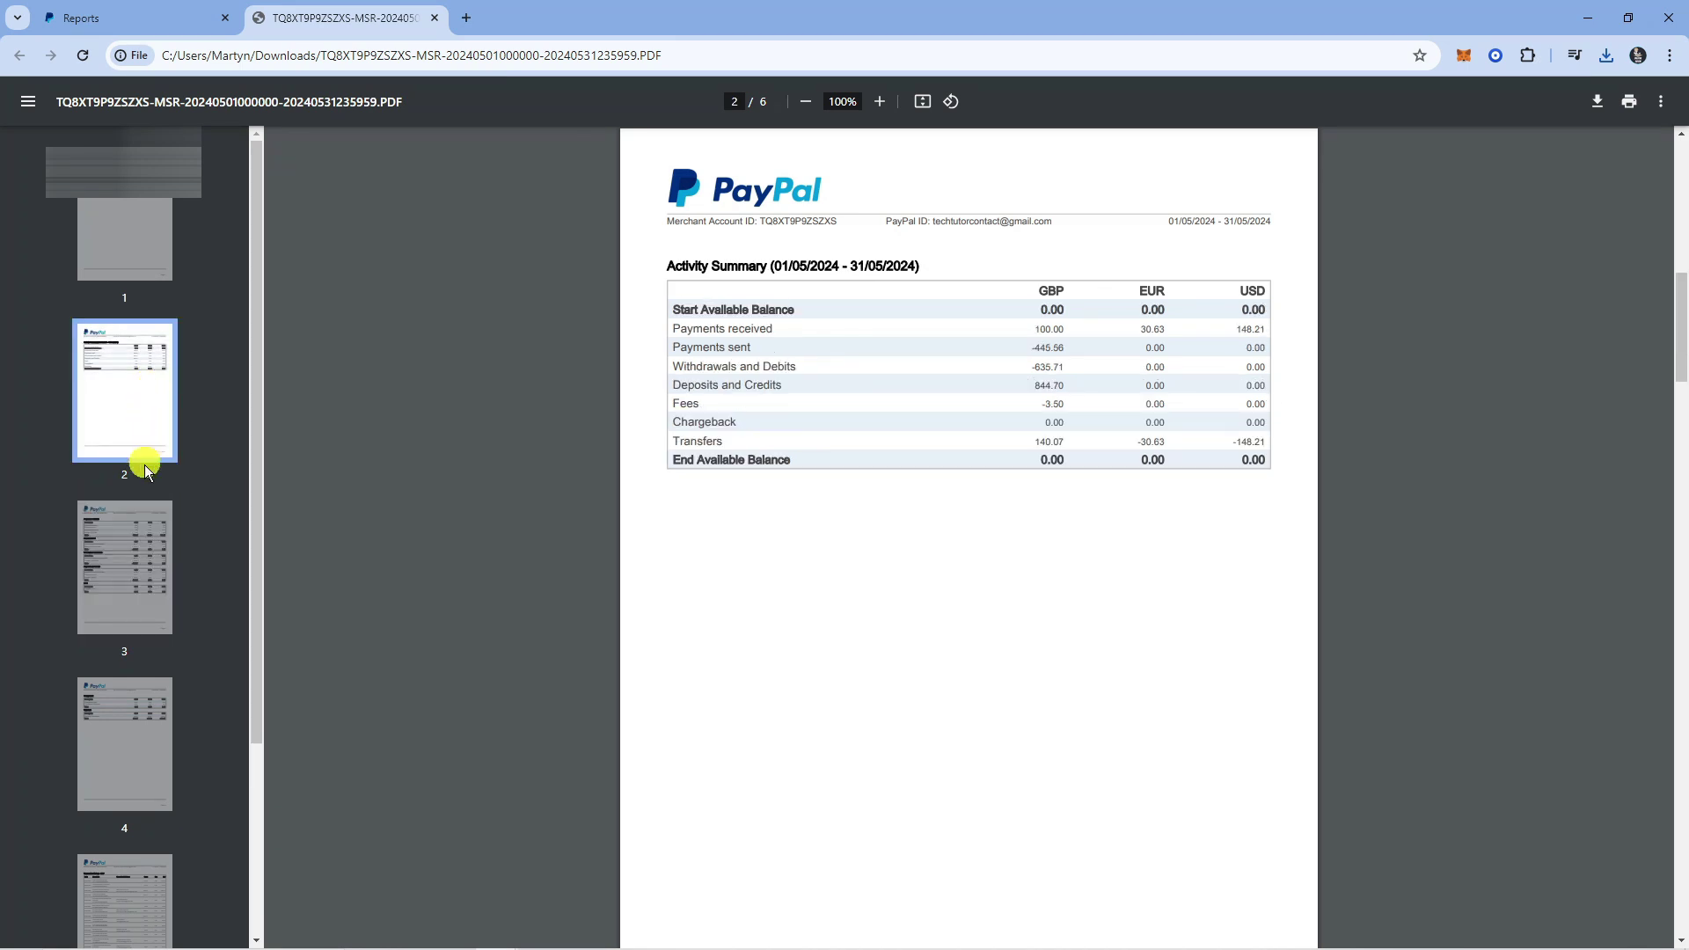
click(145, 509)
click(124, 905)
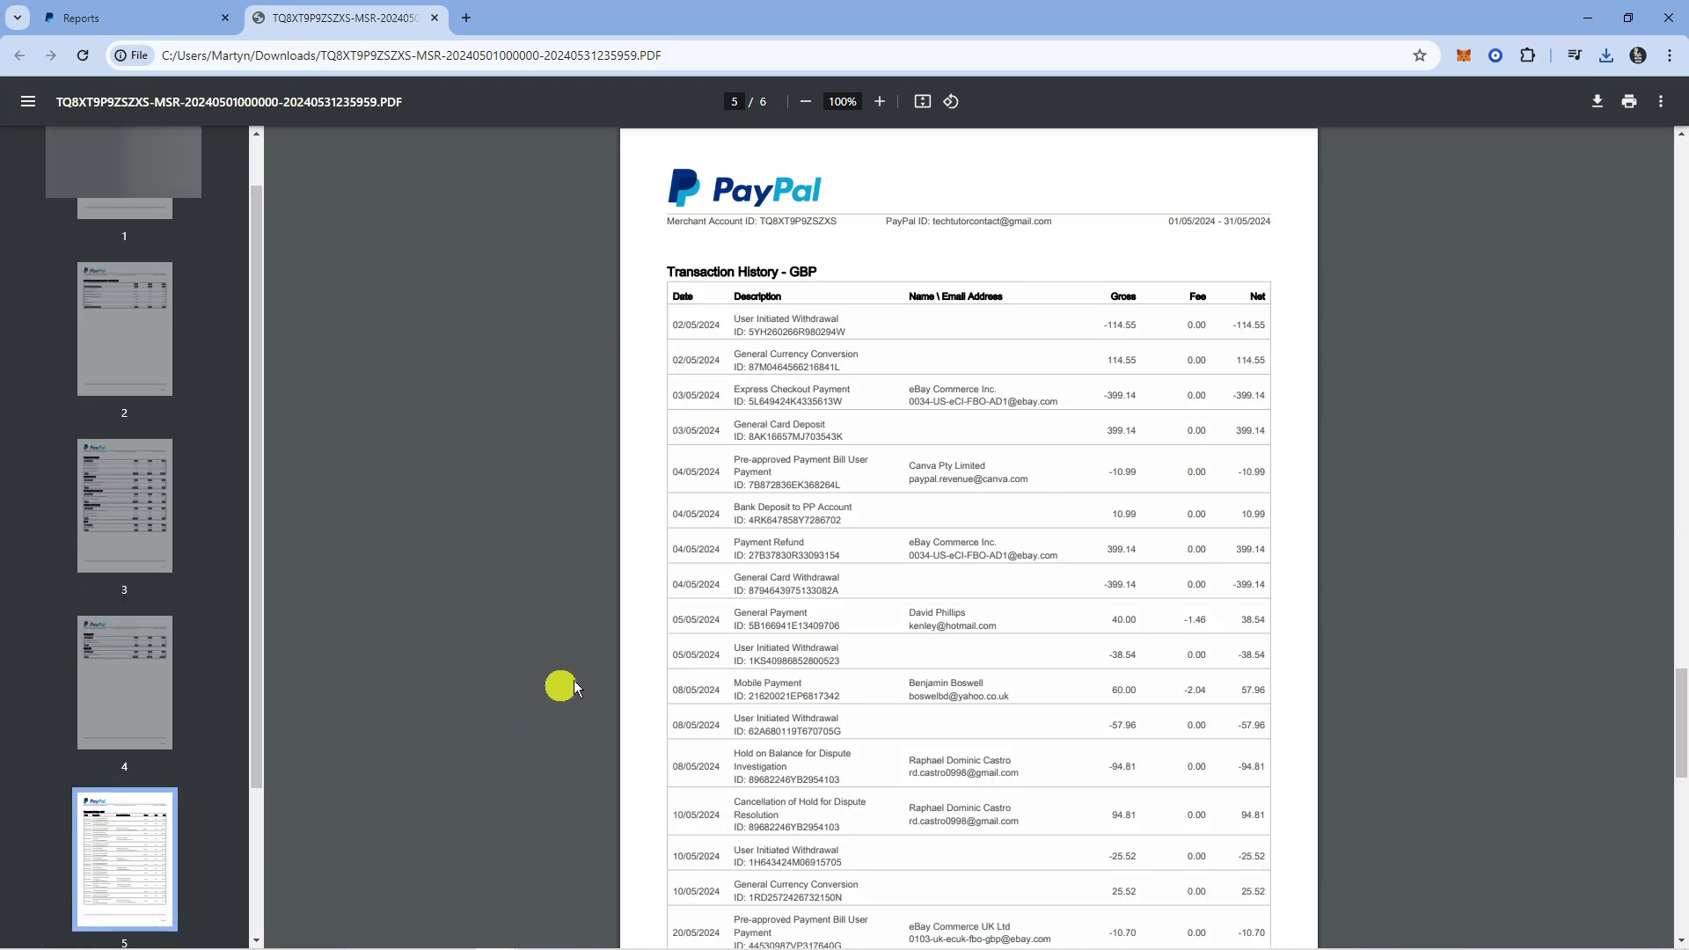